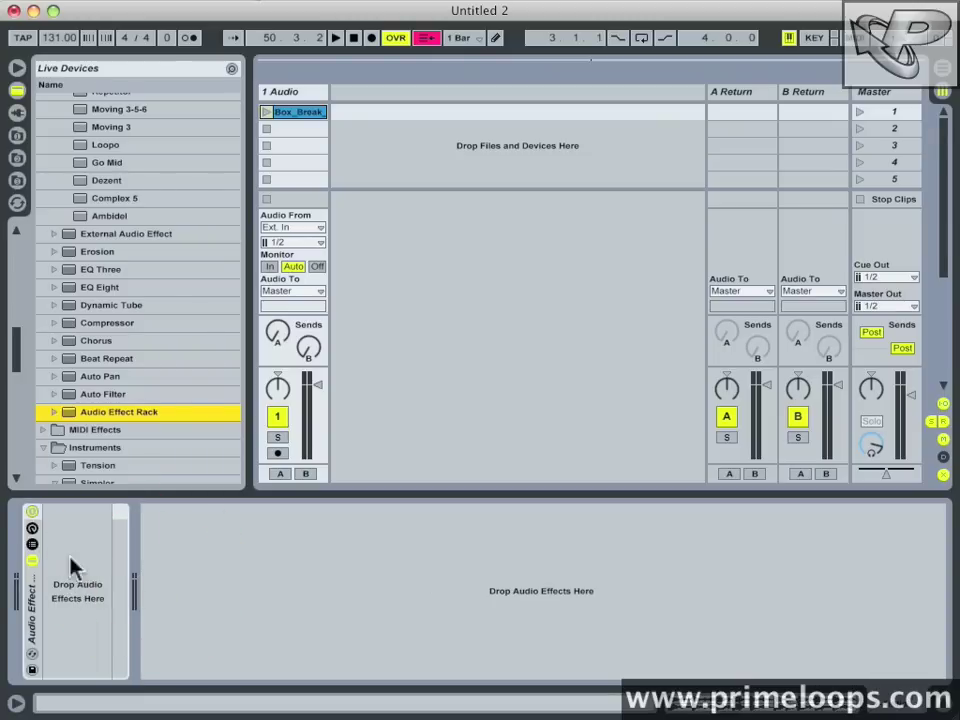
# Step: Show the Audio Effect Rack's chain list and macro controls, and create two empty chains in it
pyautogui.click(33, 538)
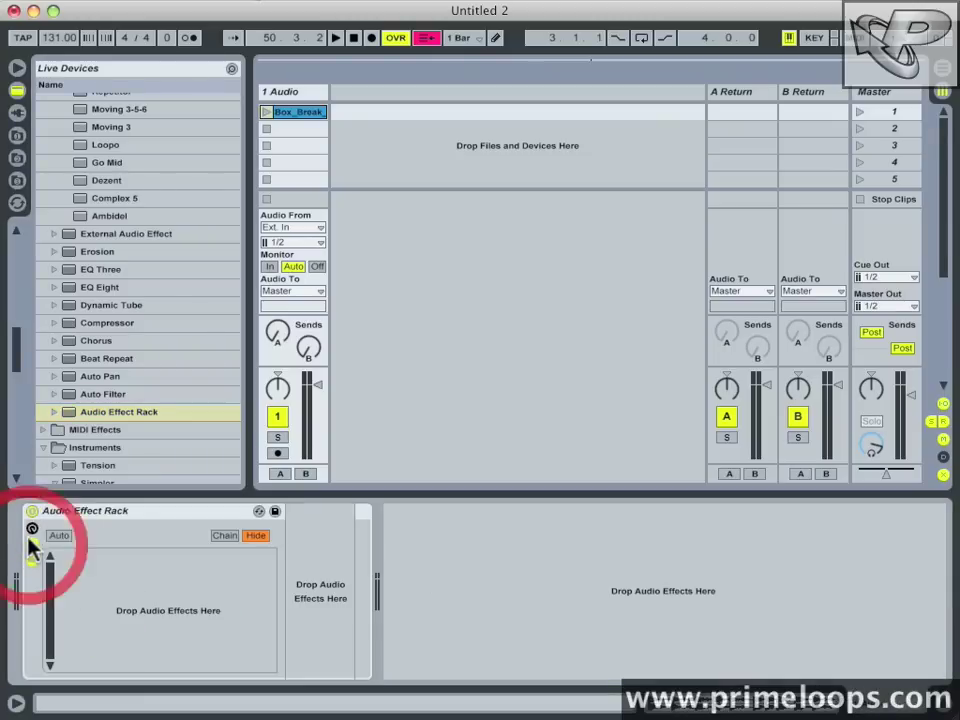
pyautogui.click(32, 531)
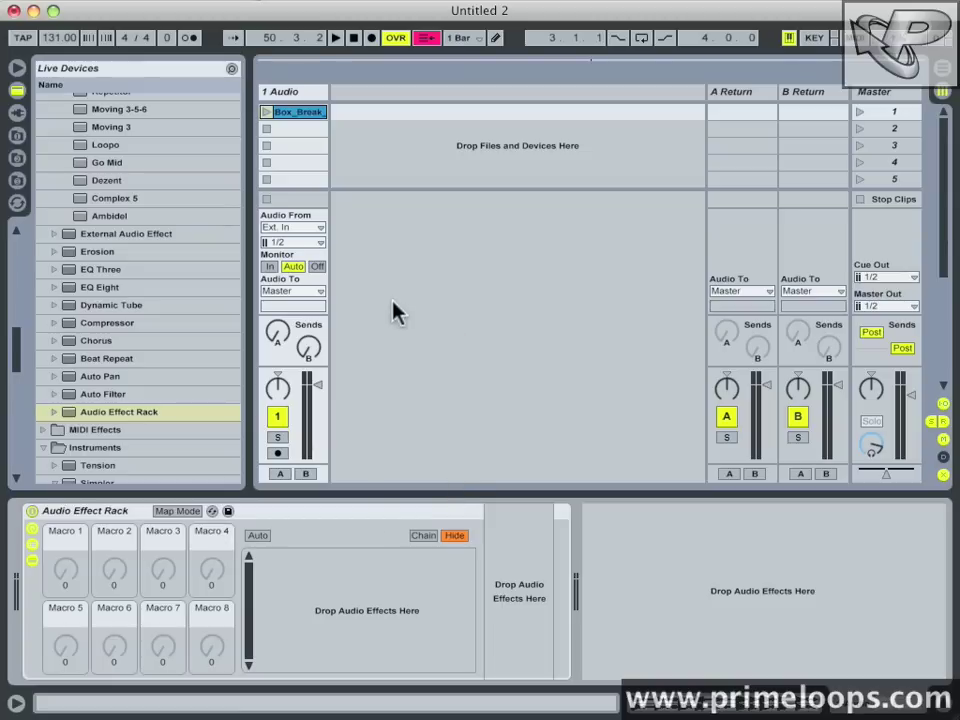
pyautogui.rightClick(347, 566)
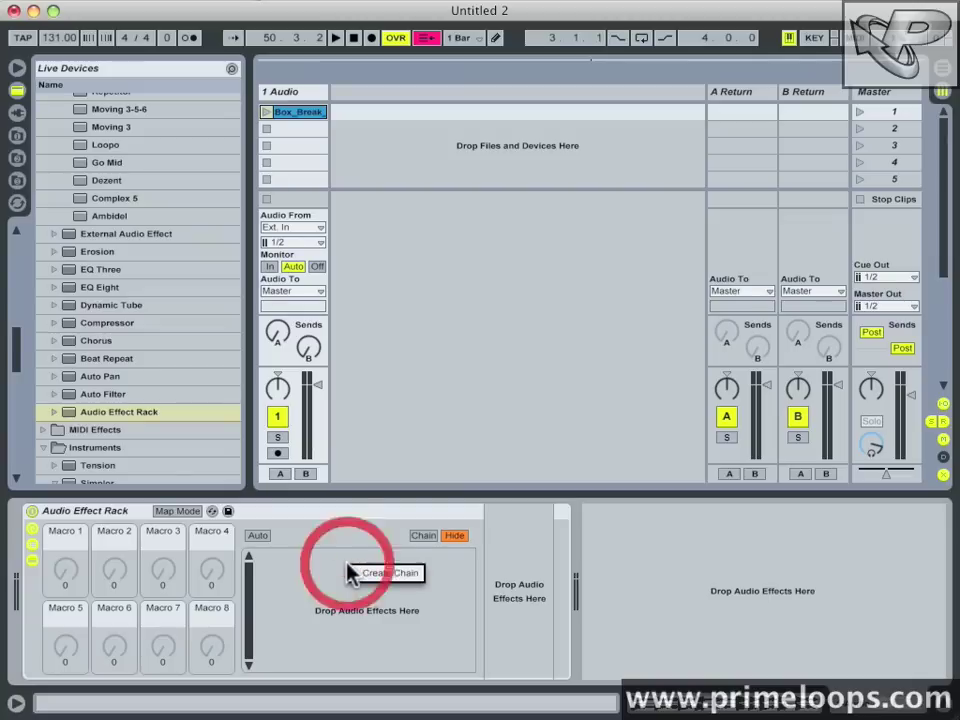
pyautogui.click(366, 575)
pyautogui.rightClick(348, 578)
pyautogui.click(358, 590)
# Step: Rename the first chain of the rack as reverb and the second as delay
pyautogui.click(274, 557)
pyautogui.click(285, 562)
pyautogui.press('super+r')
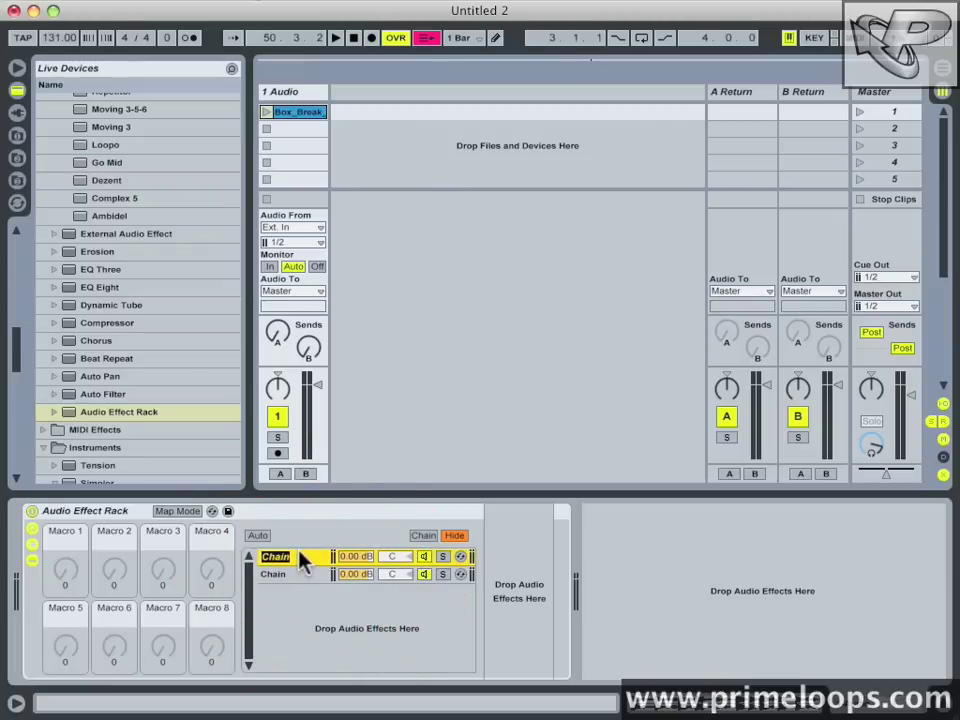
pyautogui.write('reverb')
pyautogui.click(299, 574)
pyautogui.write('delay')
pyautogui.press('Return')
# Step: Load the Reverb device into the reverb chain and Simple Delay into the delay chain
pyautogui.scroll(10, 150, 281)
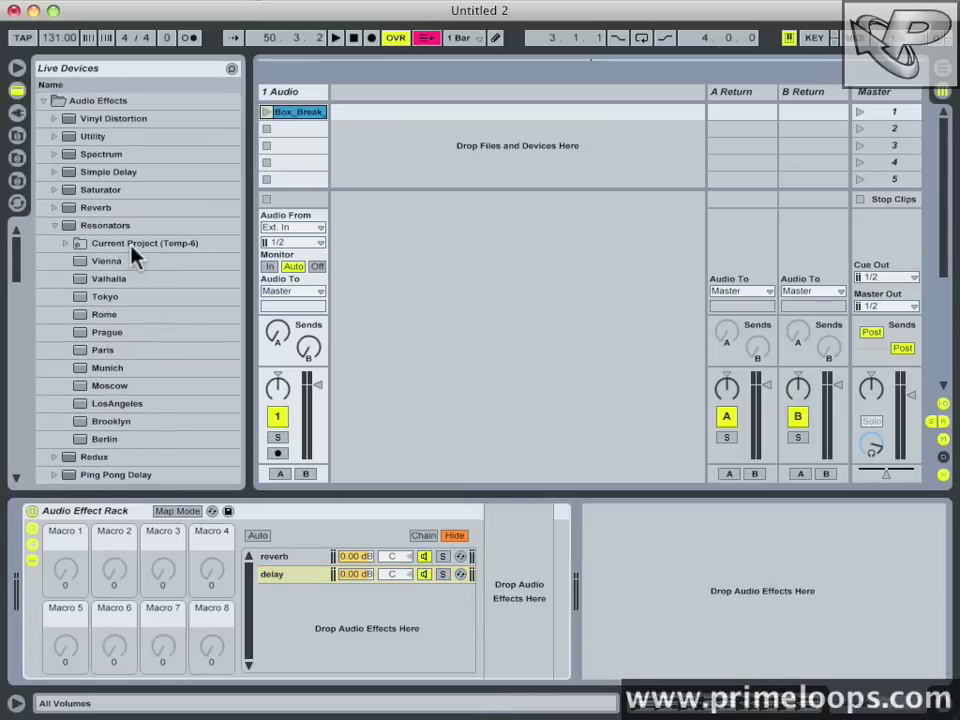
pyautogui.moveTo(100, 210); pyautogui.dragTo(289, 545)
pyautogui.click(122, 176)
pyautogui.moveTo(125, 188); pyautogui.dragTo(282, 574)
# Step: Set the Simple Delay's feedback to 23 %, its left delay time to 2 and its right delay time to 6
pyautogui.moveTo(527, 661); pyautogui.dragTo(527, 638)
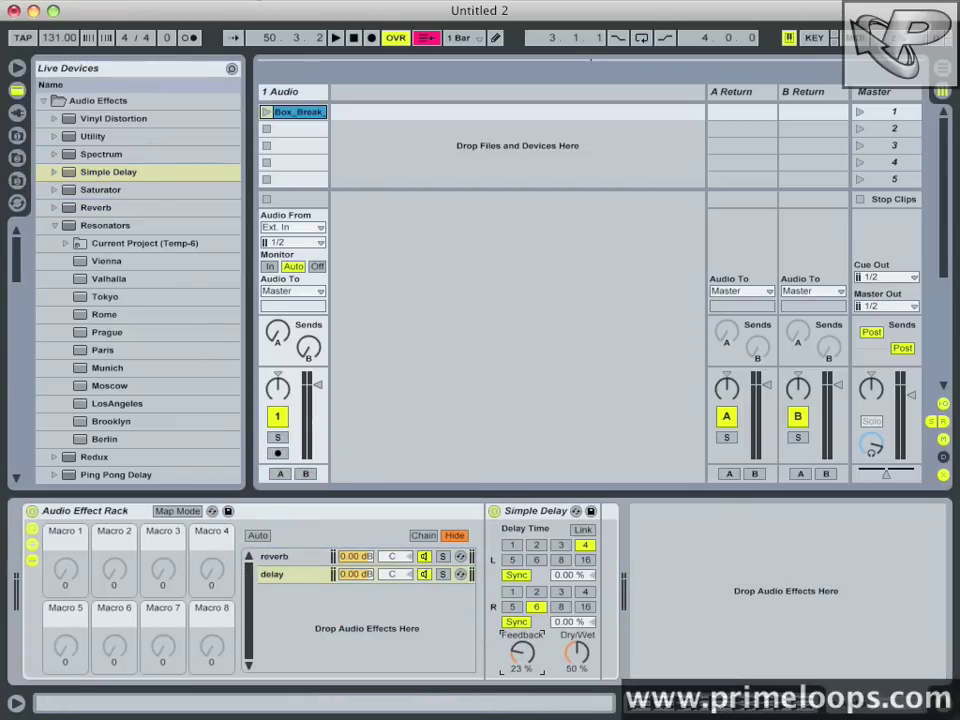
pyautogui.click(536, 546)
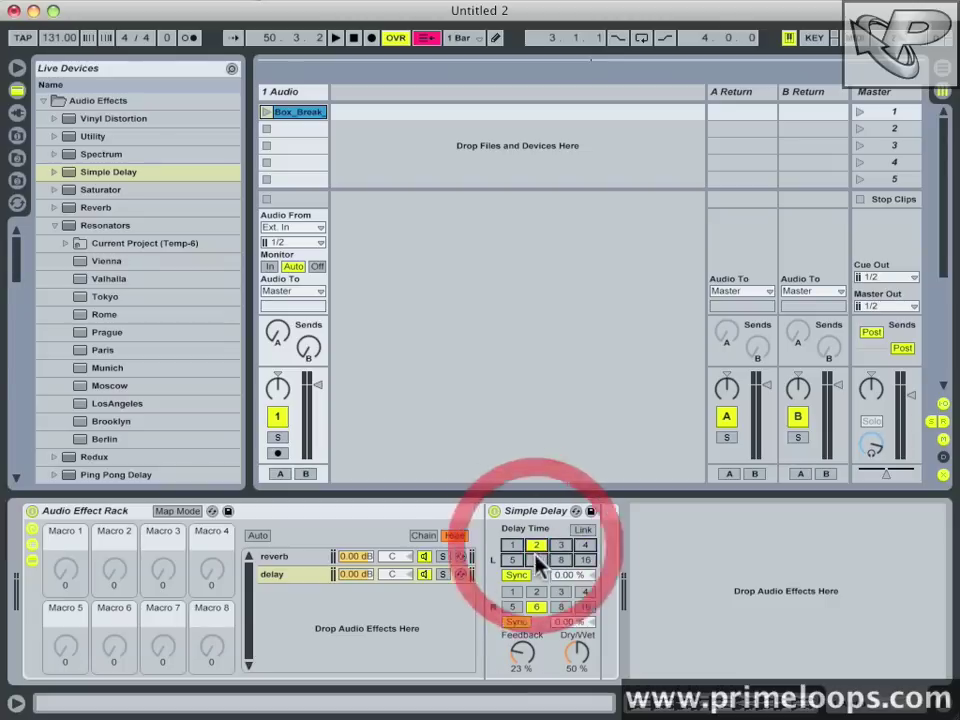
pyautogui.click(536, 607)
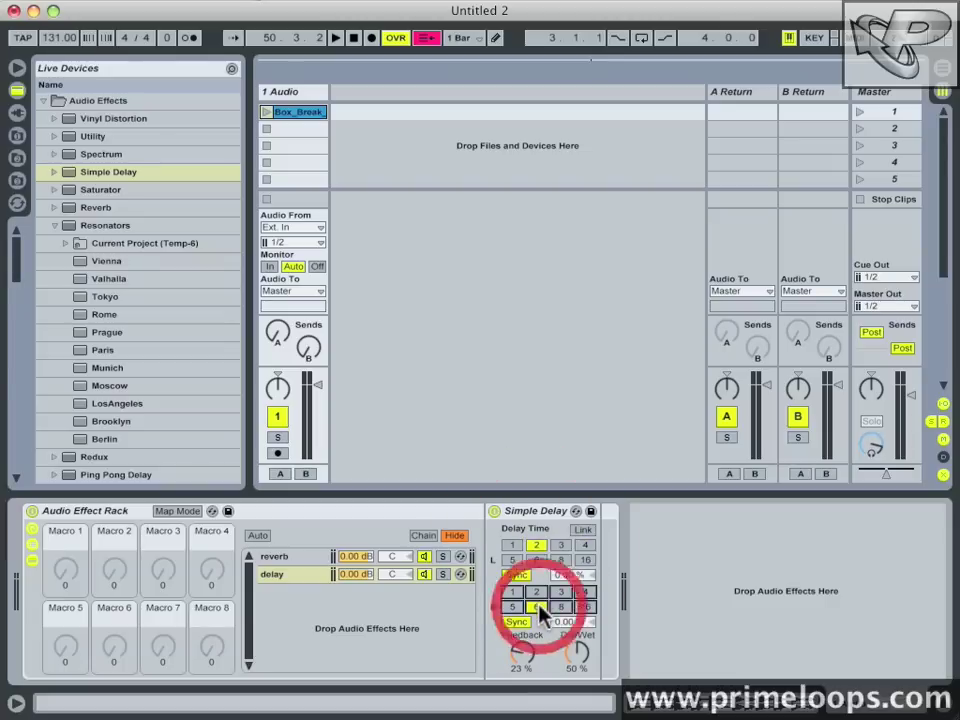
# Step: Set the Reverb's Dry/Wet to 50 % and its decay time to 891 ms in the reverb chain
pyautogui.click(300, 560)
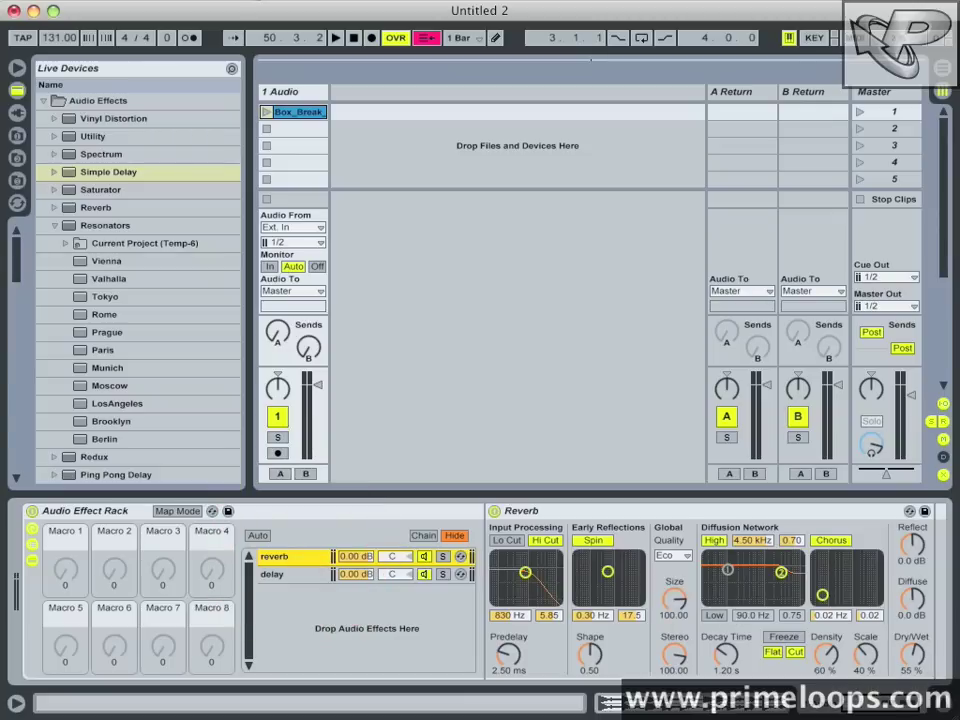
pyautogui.moveTo(922, 666); pyautogui.dragTo(922, 680)
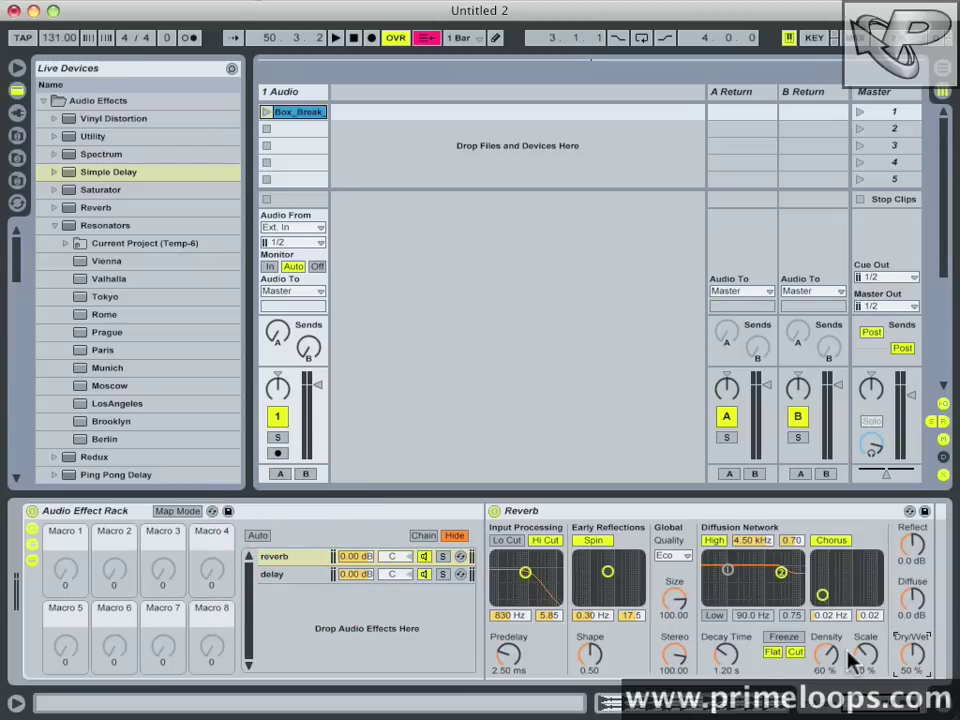
pyautogui.moveTo(727, 657); pyautogui.dragTo(727, 676)
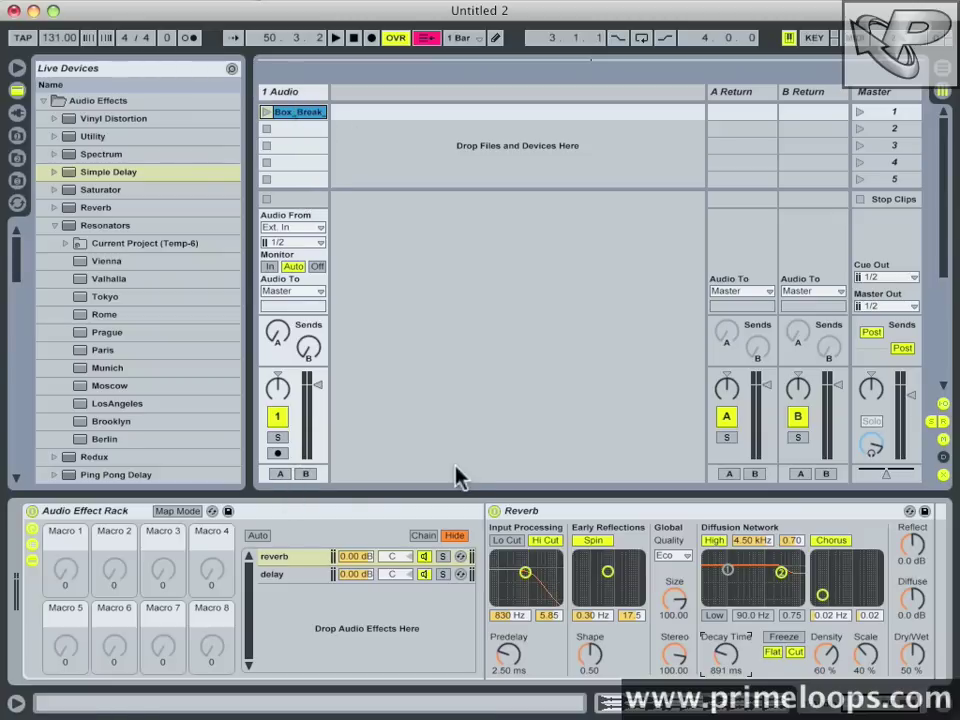
# Step: Play the Box_Break clip to hear it through both chains of the rack, and stop it
pyautogui.click(267, 112)
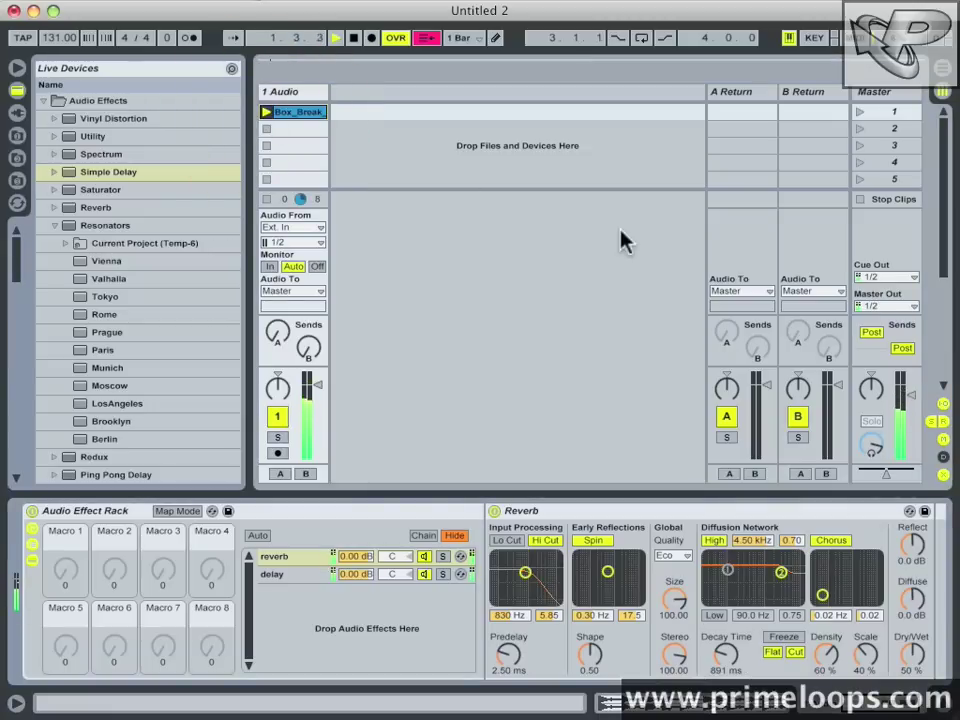
pyautogui.click(266, 199)
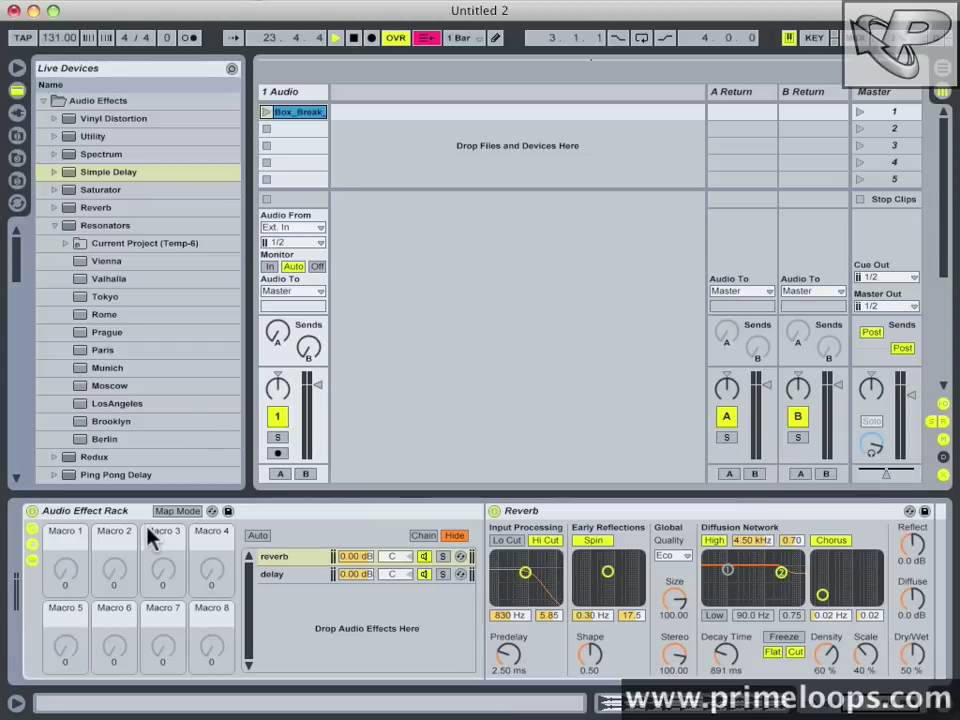
# Step: Examine the devices in the rack's reverb and delay chains, switching between the two chains
pyautogui.click(208, 563)
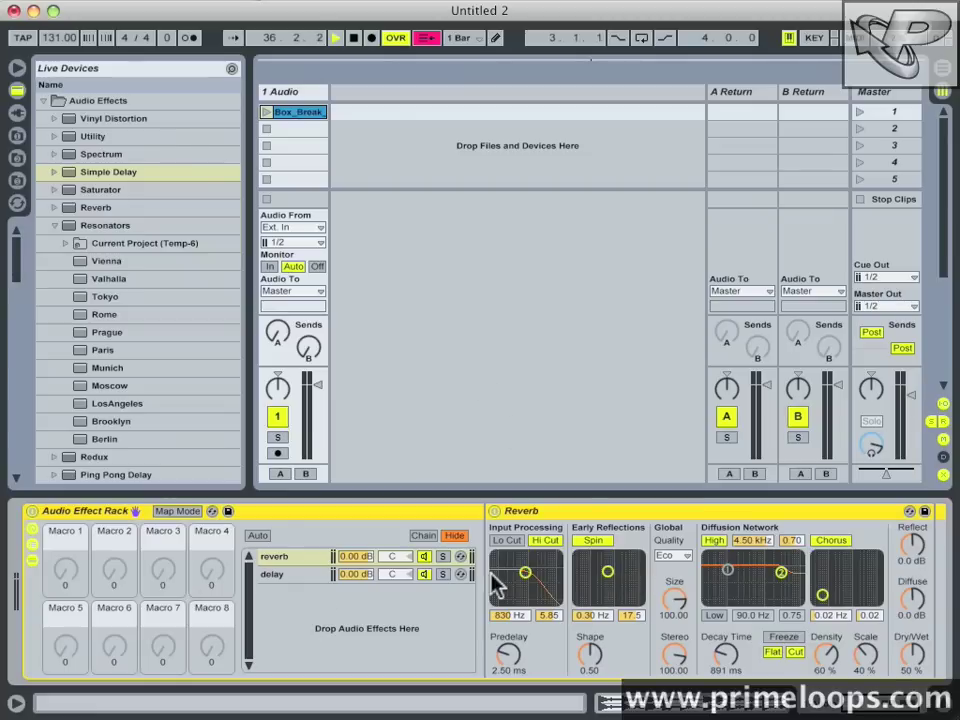
pyautogui.click(312, 558)
pyautogui.click(305, 574)
pyautogui.click(300, 557)
pyautogui.click(303, 578)
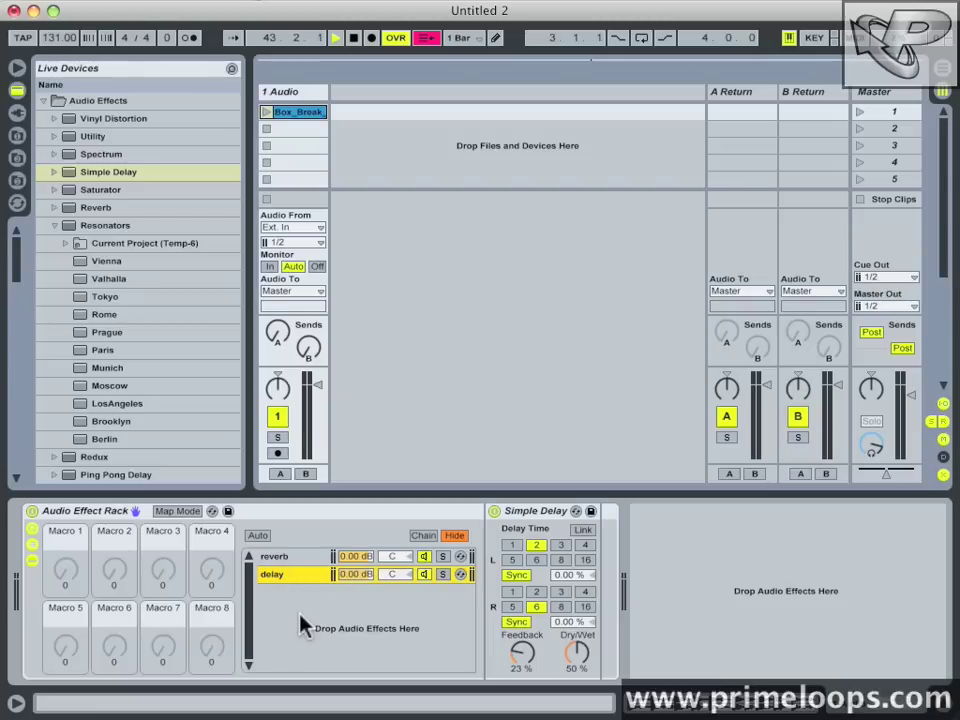
pyautogui.click(286, 558)
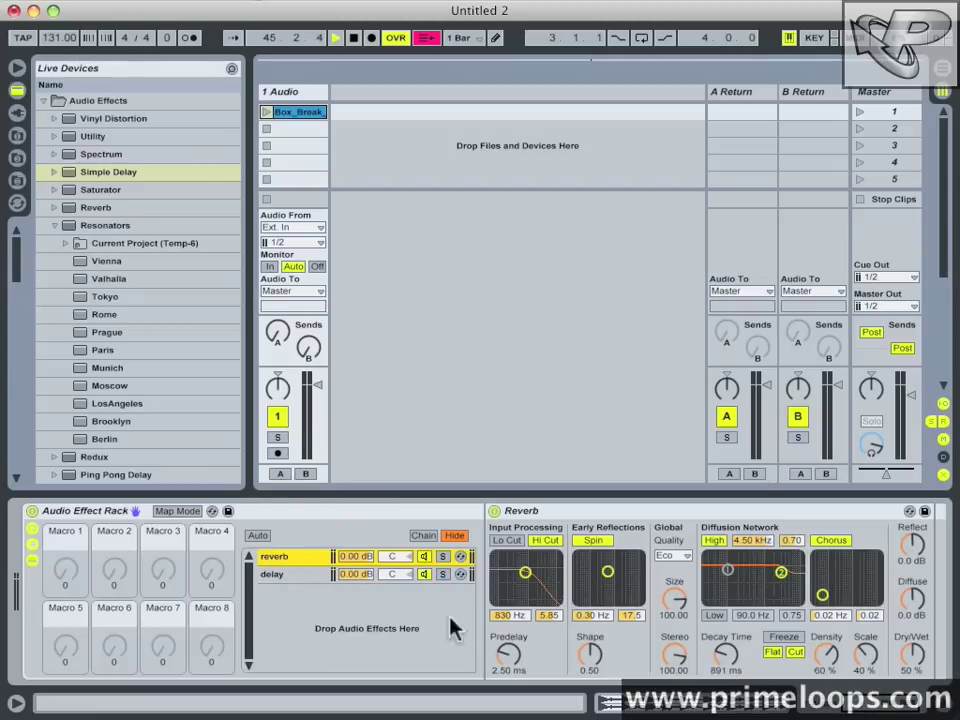
pyautogui.click(295, 575)
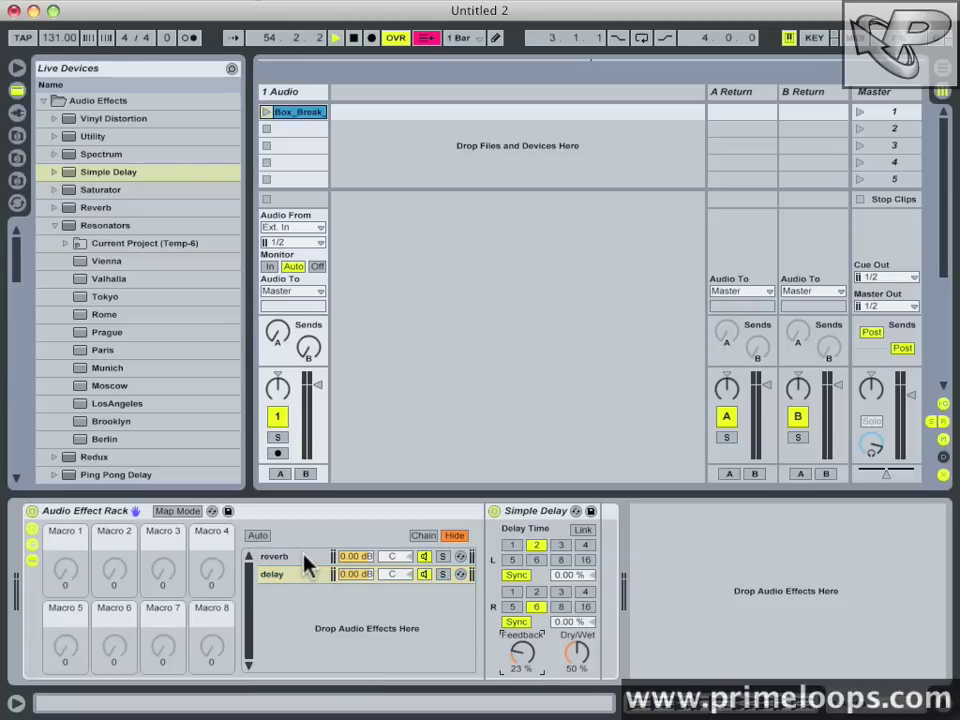
# Step: Map the Reverb's decay time and the Simple Delay's feedback to Macro 1
pyautogui.click(303, 563)
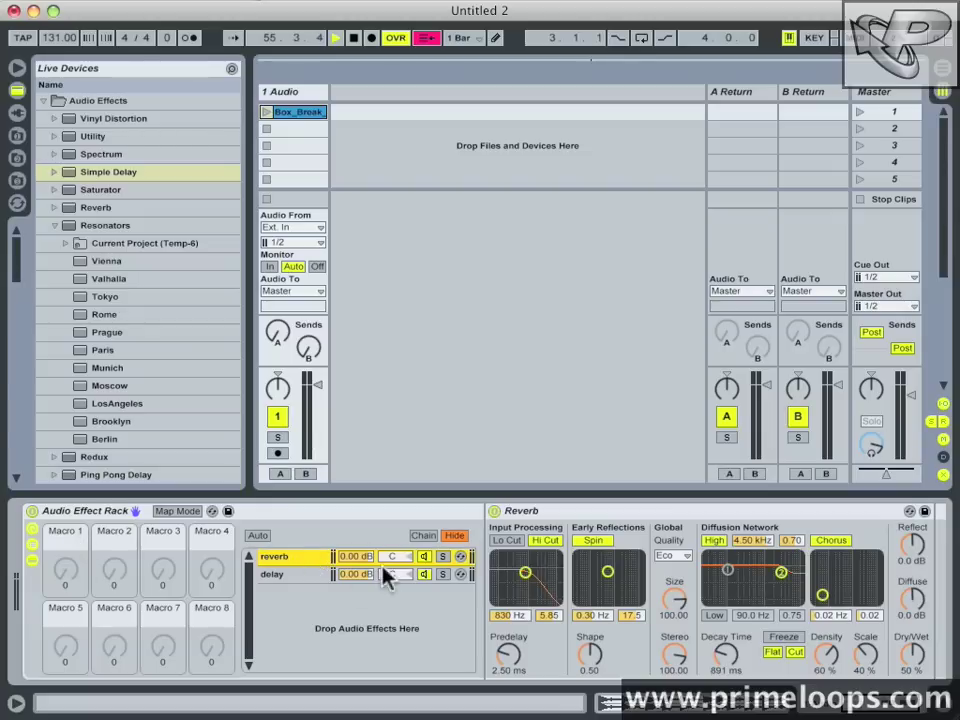
pyautogui.rightClick(735, 658)
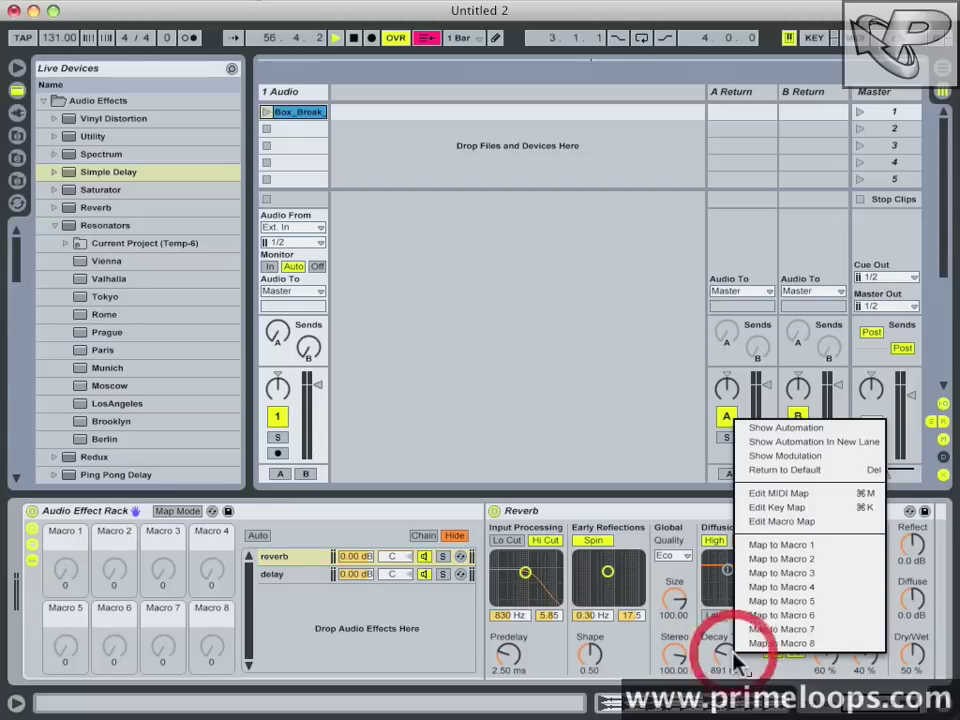
pyautogui.click(786, 545)
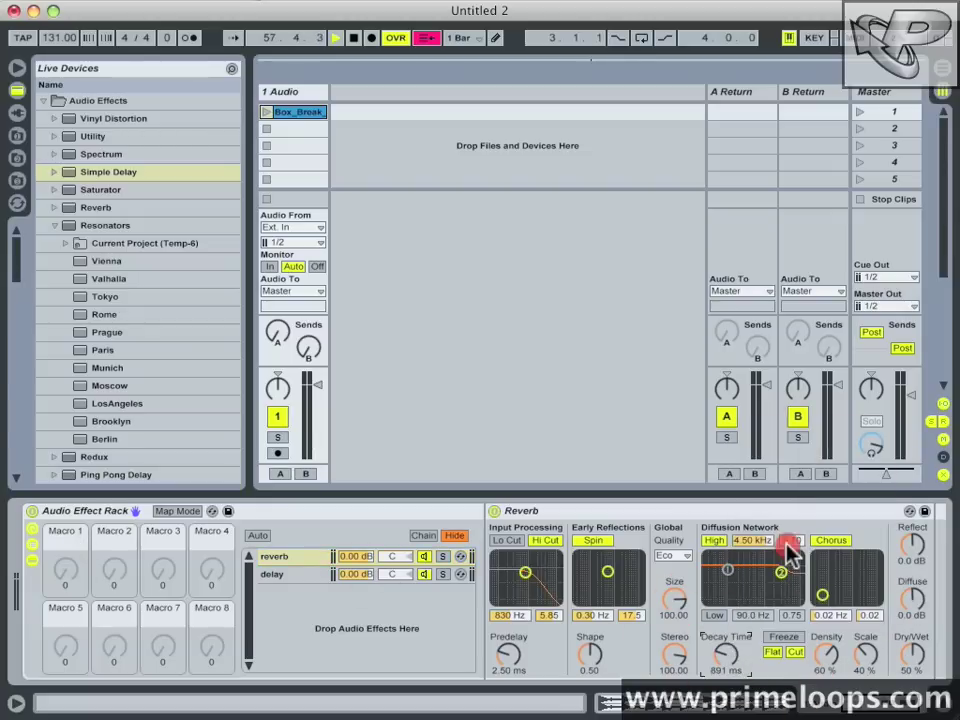
pyautogui.click(298, 573)
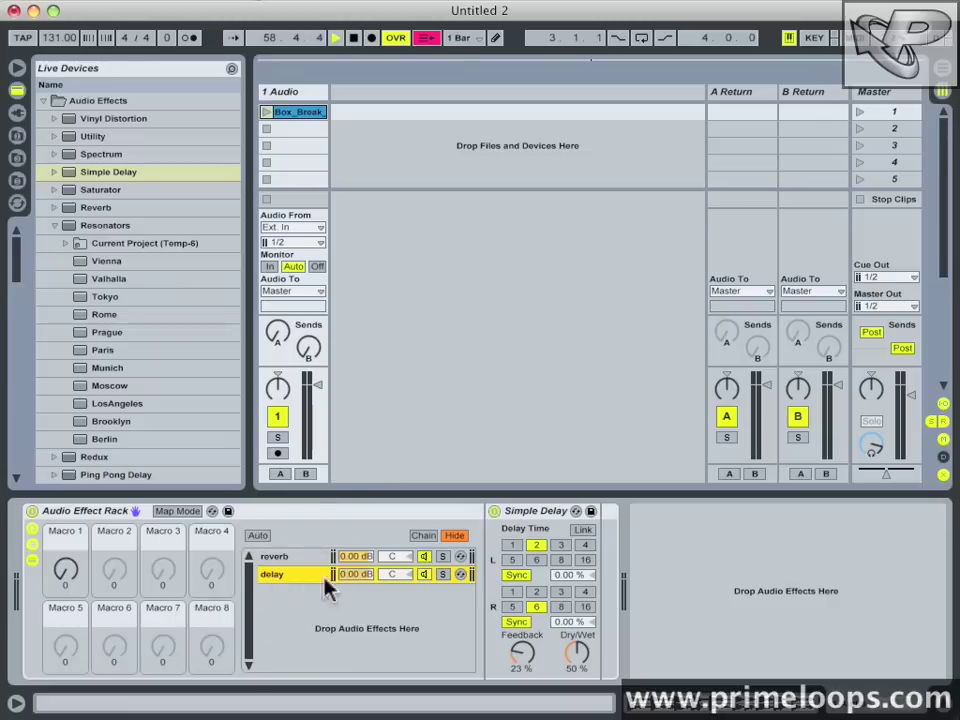
pyautogui.rightClick(521, 655)
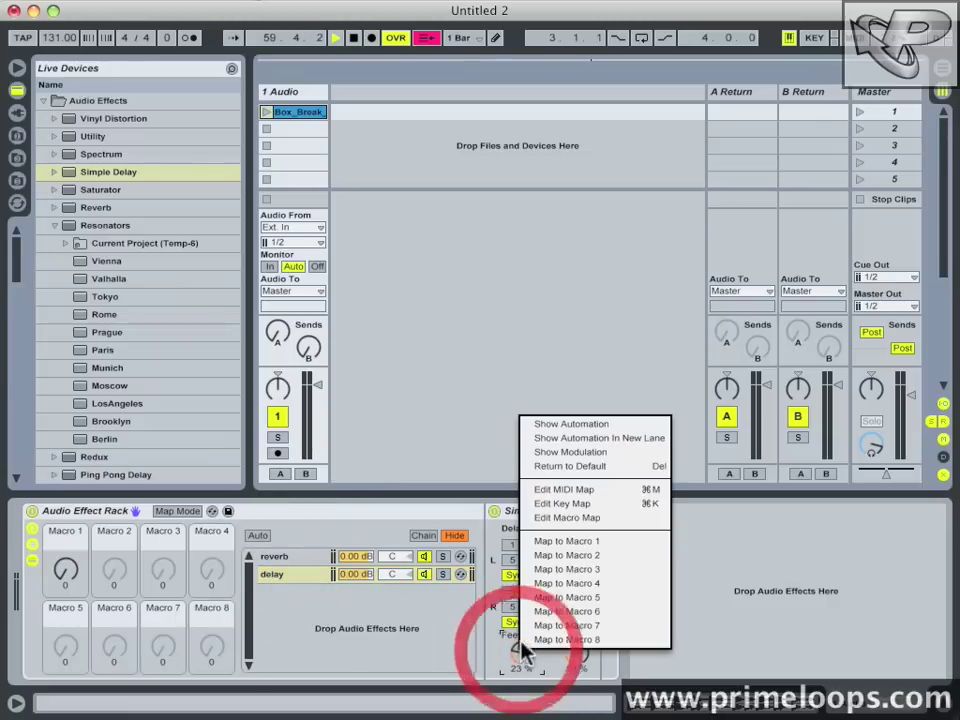
pyautogui.click(566, 543)
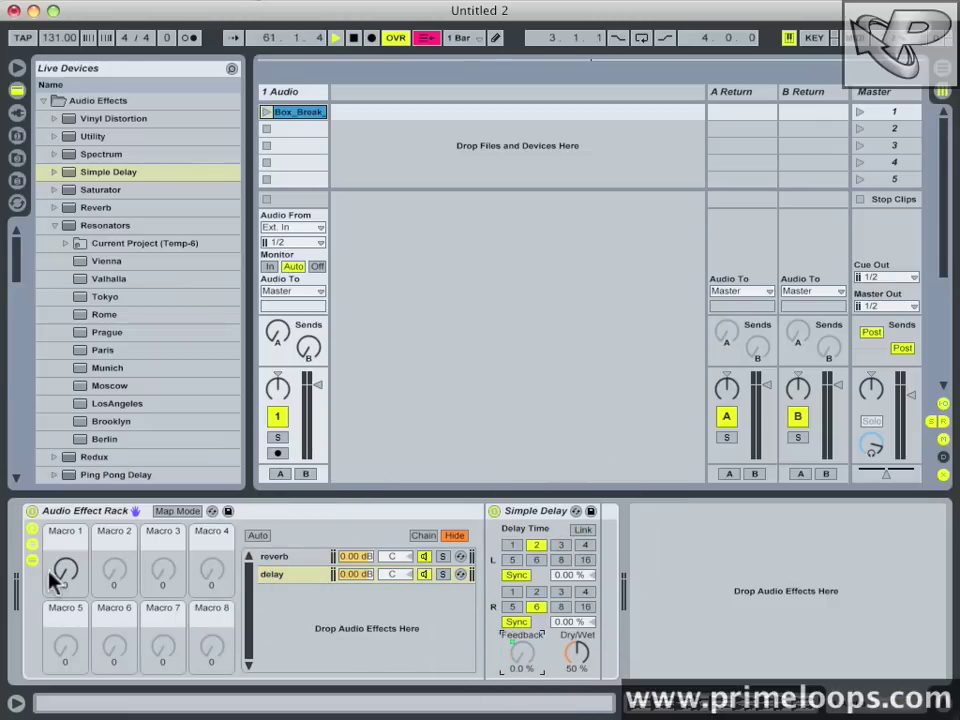
# Step: Sweep Macro 1 up to 54 to check its control of the delay feedback and the reverb decay time
pyautogui.moveTo(66, 570)
pyautogui.mouseDown()
pyautogui.moveTo(66, 545)
pyautogui.moveTo(70, 578)
pyautogui.mouseUp()
pyautogui.click(274, 557)
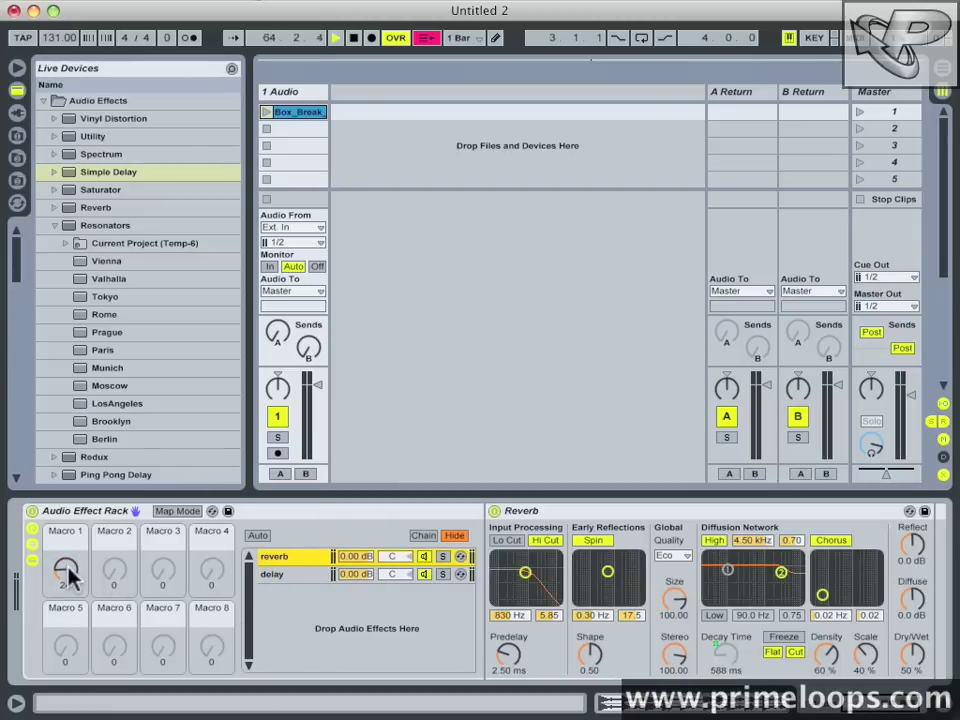
pyautogui.moveTo(68, 574); pyautogui.dragTo(68, 600)
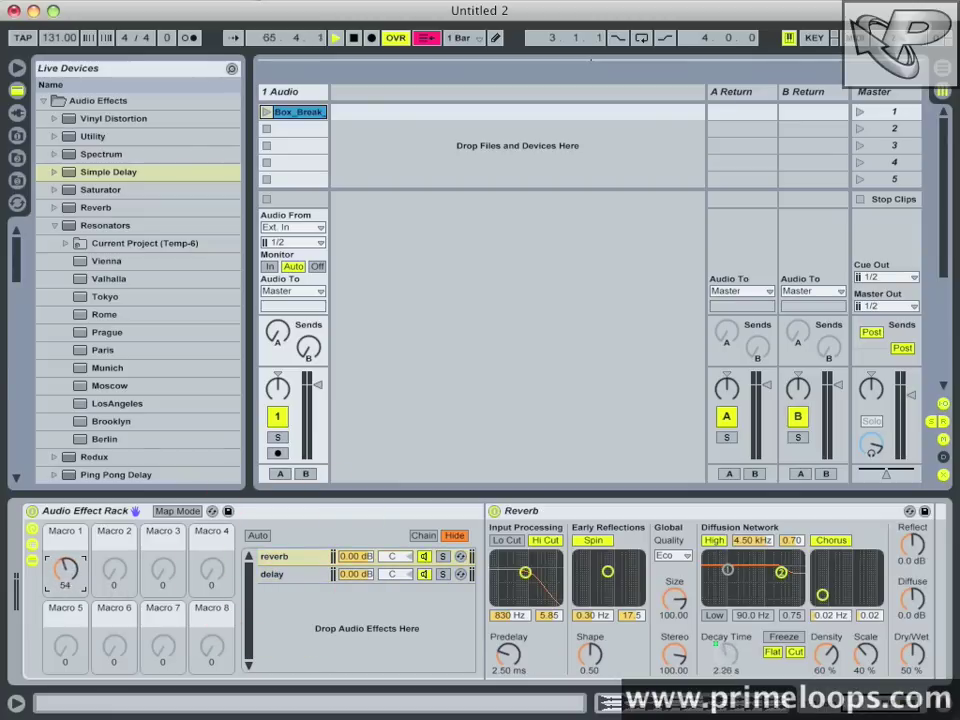
# Step: Play the Box_Break clip while adjusting Macro 1 to 23, and select the reverb chain
pyautogui.click(266, 112)
pyautogui.moveTo(65, 553)
pyautogui.mouseDown()
pyautogui.moveTo(65, 451)
pyautogui.moveTo(65, 530)
pyautogui.mouseUp()
pyautogui.click(387, 561)
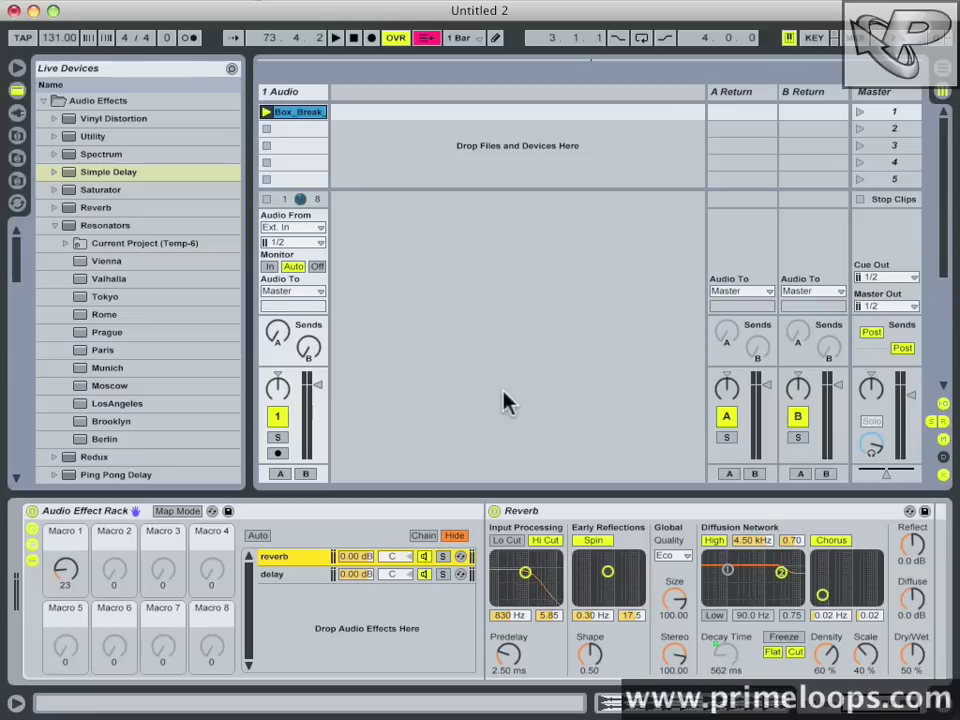